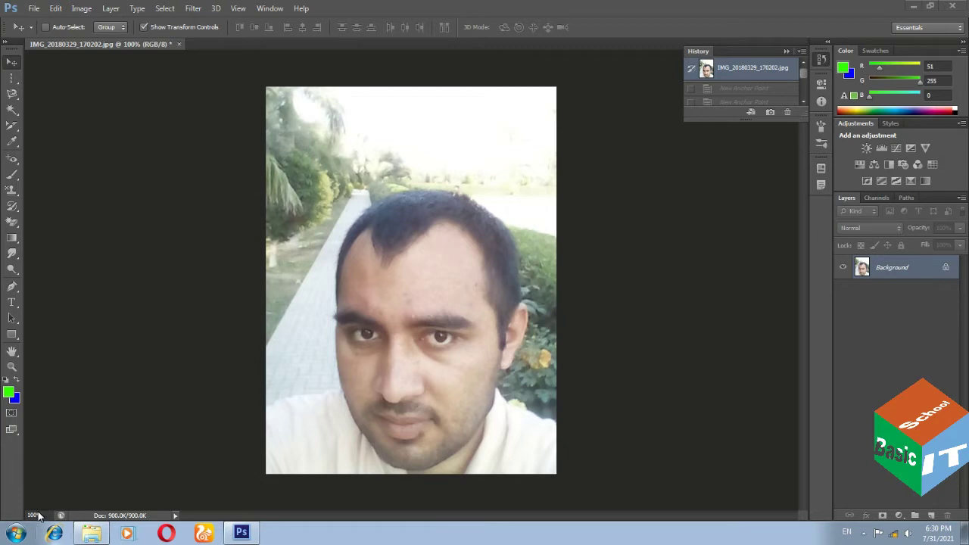
Select the Dodge tool with Midtones range and show its 65 px, 0% hardness brush settings.
{"action": "left_click", "coordinate": [18, 275]}
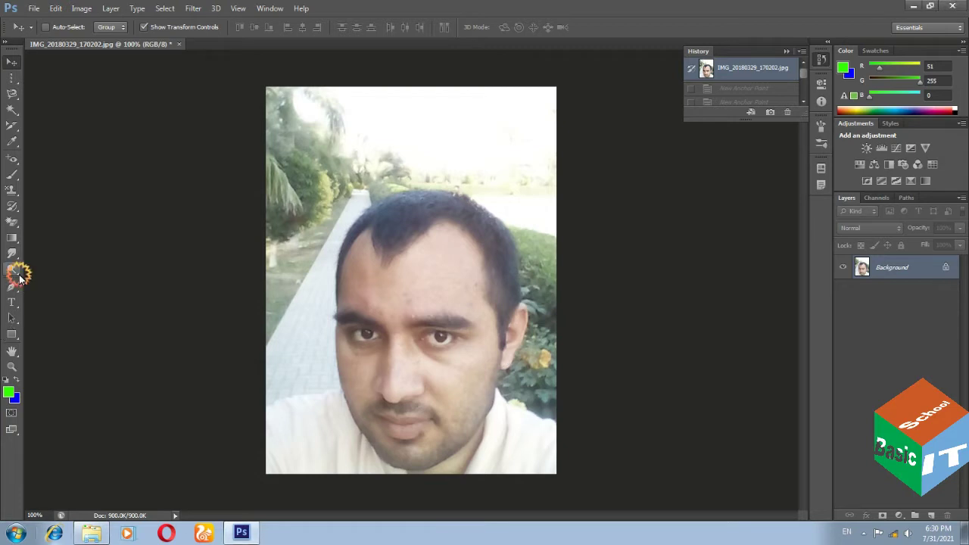
{"action": "right_click", "coordinate": [18, 277]}
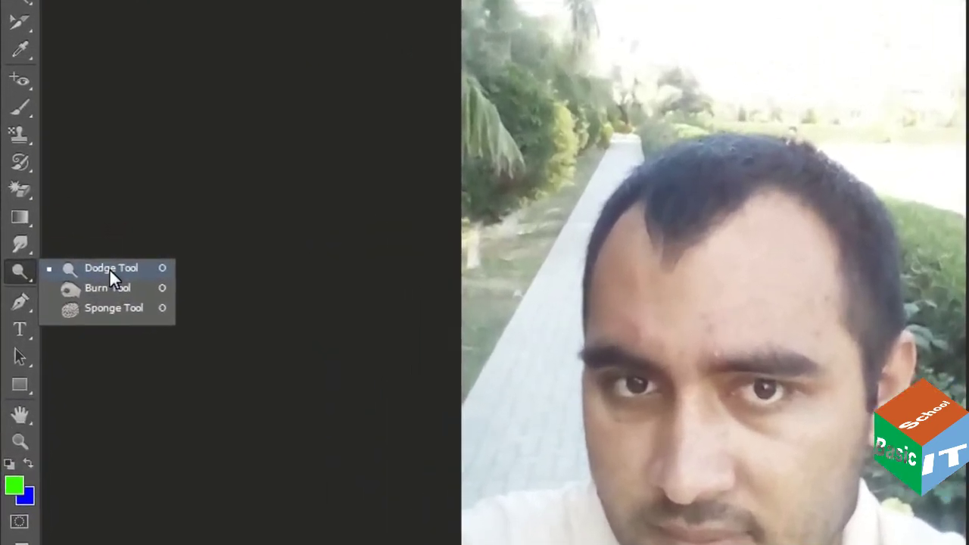
{"action": "left_click", "coordinate": [85, 269]}
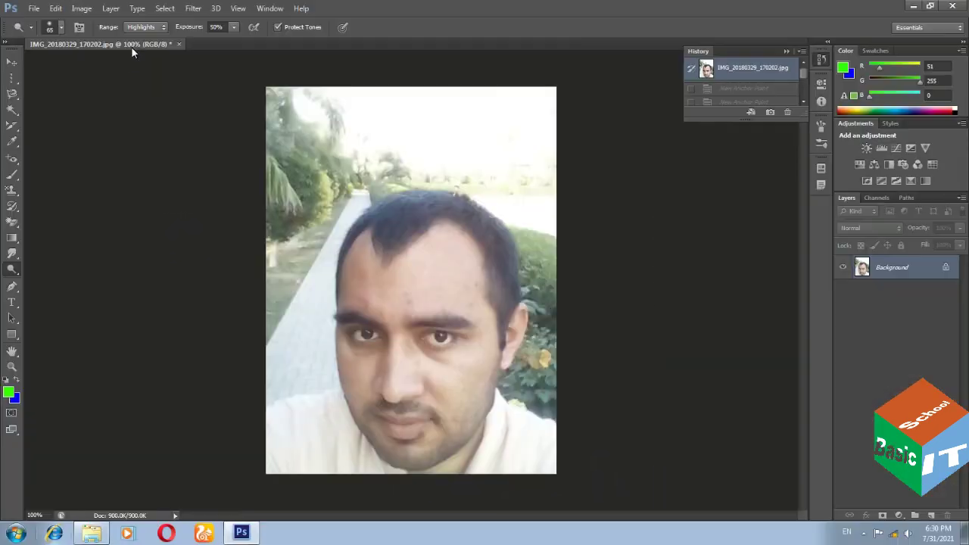
{"action": "left_click", "coordinate": [146, 28]}
{"action": "left_click", "coordinate": [62, 28]}
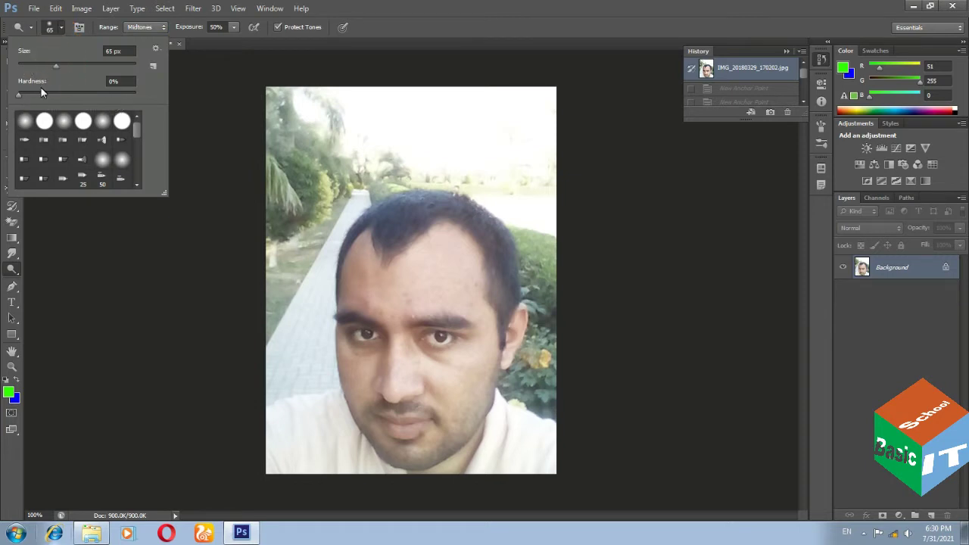
Close the brush picker, toggle the Brush panel open and shut, and reopen the range list.
{"action": "left_click", "coordinate": [80, 265]}
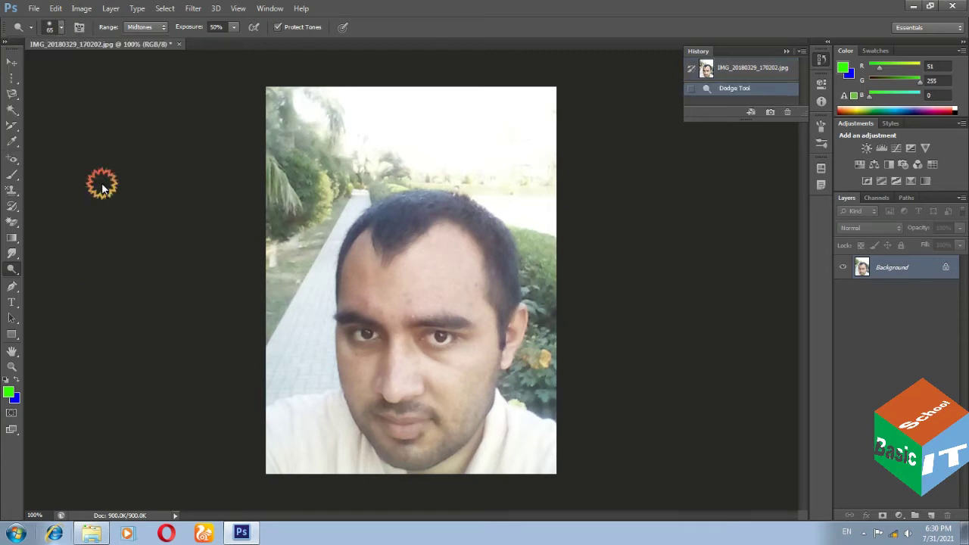
{"action": "left_click", "coordinate": [80, 29]}
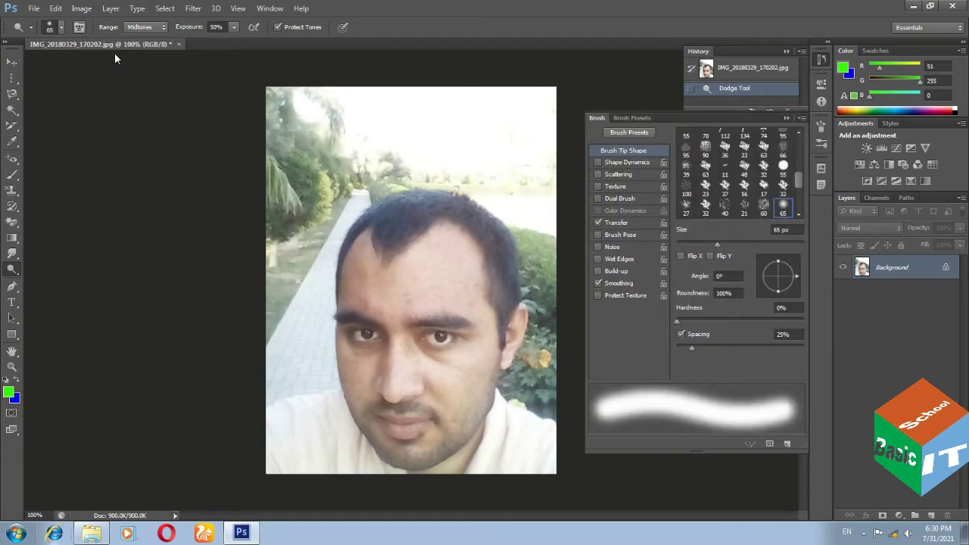
{"action": "left_click", "coordinate": [822, 127]}
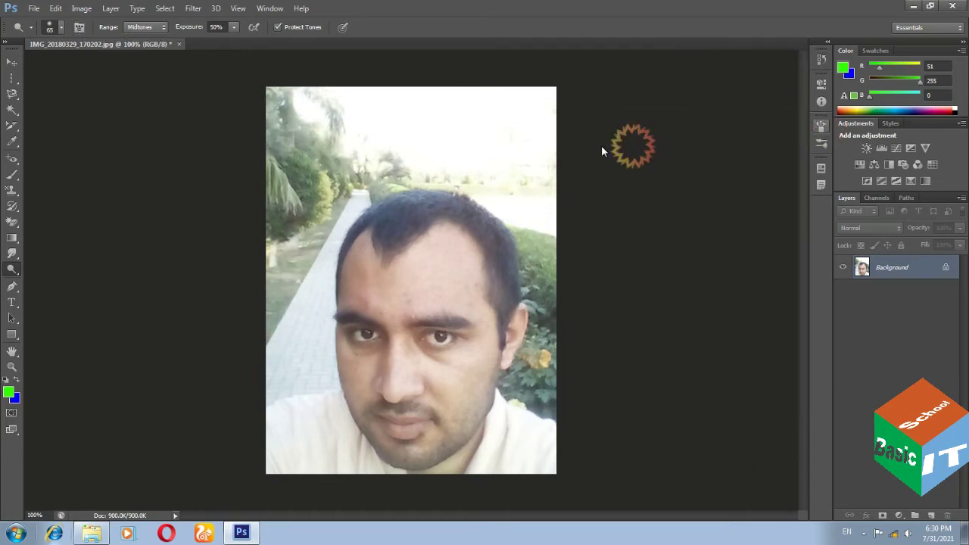
{"action": "left_click", "coordinate": [143, 29]}
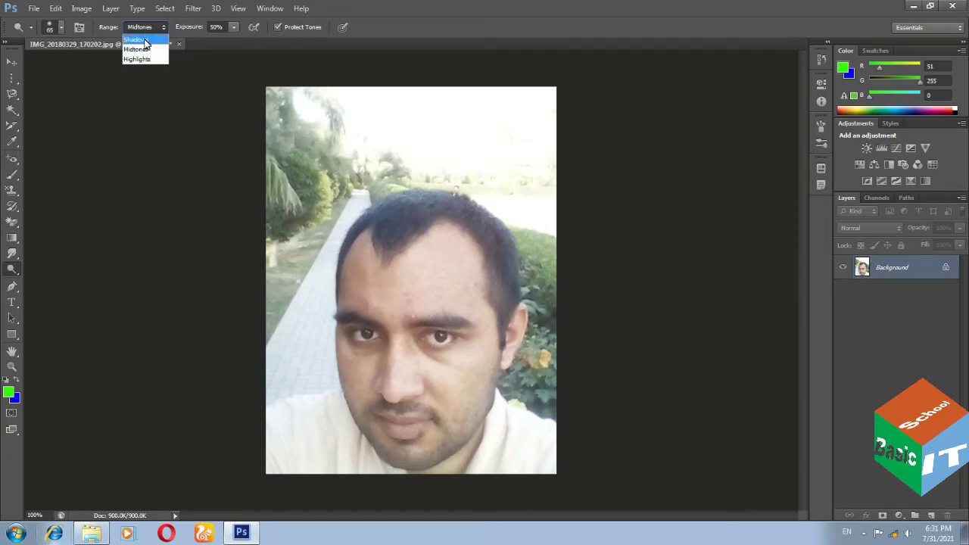
Lighten the forehead with the Dodge tool's range set to Shadows.
{"action": "left_click", "coordinate": [145, 40]}
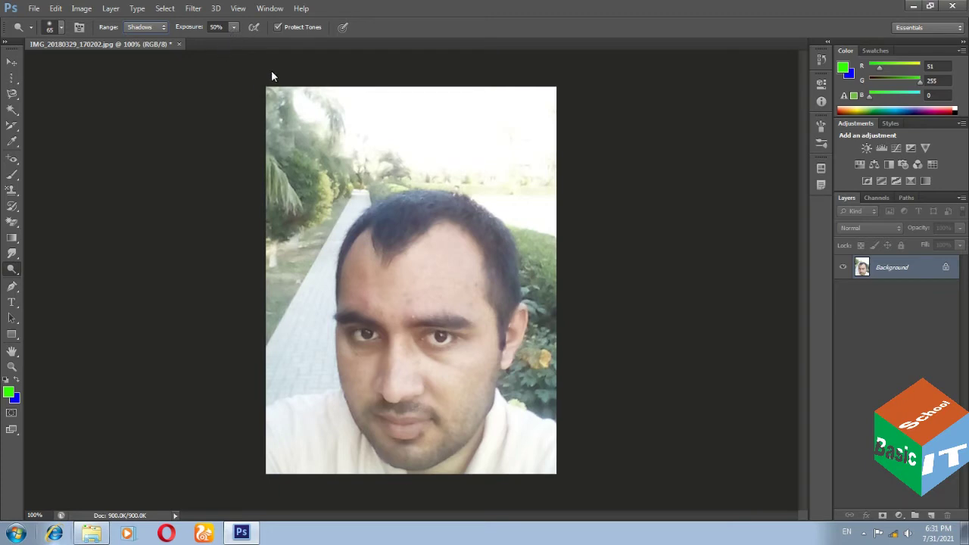
{"action": "left_click", "coordinate": [138, 27]}
{"action": "left_click_drag", "start_coordinate": [443, 286], "coordinate": [364, 302]}
{"action": "left_click", "coordinate": [355, 267]}
{"action": "left_click", "coordinate": [432, 288]}
{"action": "left_click", "coordinate": [538, 415]}
Switch the dodge range back to Midtones and lighten one more forehead spot.
{"action": "left_click", "coordinate": [137, 28]}
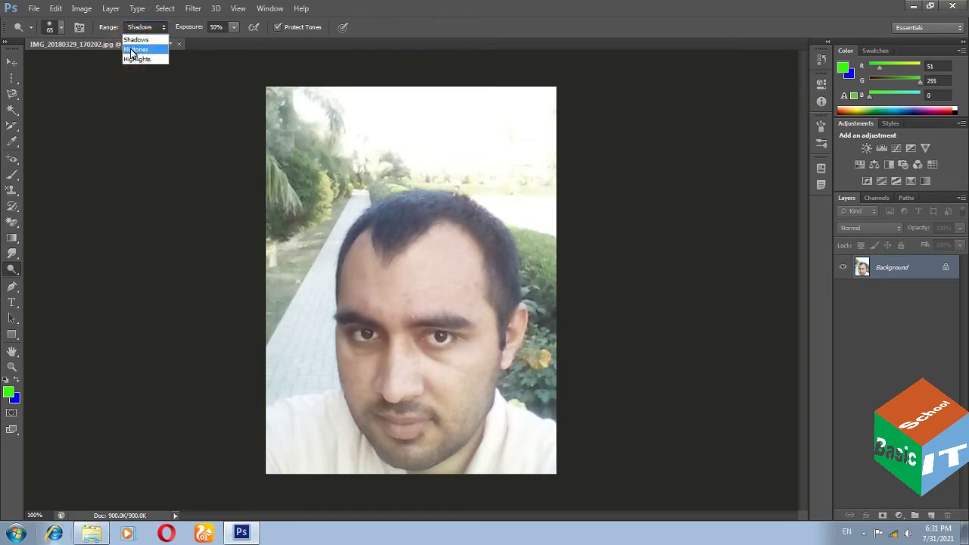
{"action": "left_click", "coordinate": [135, 49]}
{"action": "left_click", "coordinate": [388, 221]}
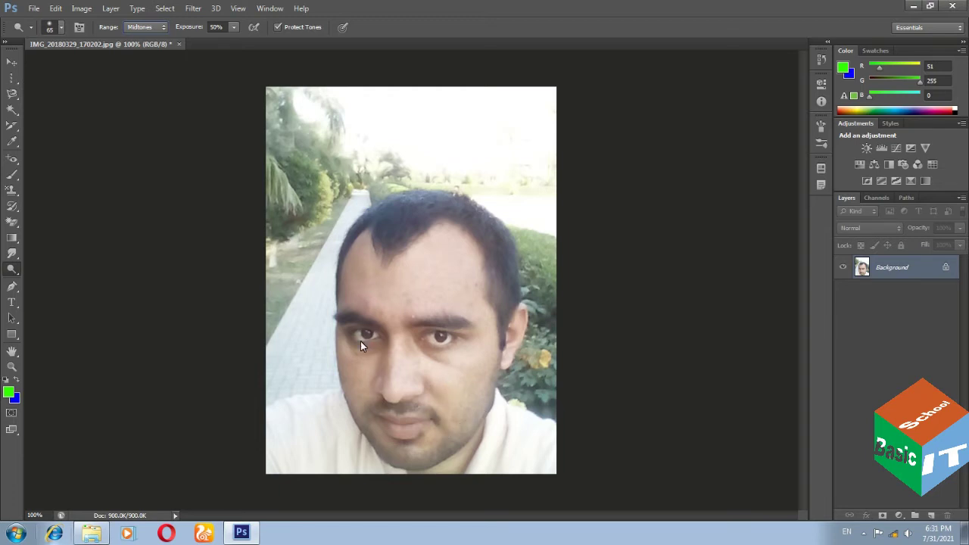
Dodge the forehead, both cheeks, the yellow flower and the upper-left foliage.
{"action": "left_click", "coordinate": [460, 274]}
{"action": "left_click", "coordinate": [390, 295]}
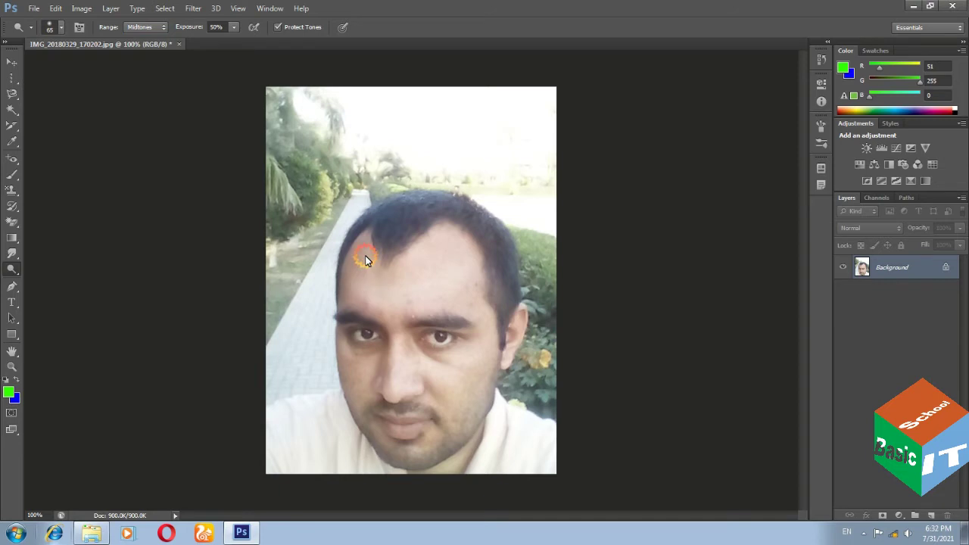
{"action": "mouse_move", "coordinate": [365, 259]}
{"action": "left_mouse_down"}
{"action": "mouse_move", "coordinate": [493, 255]}
{"action": "mouse_move", "coordinate": [505, 363]}
{"action": "mouse_move", "coordinate": [461, 426]}
{"action": "mouse_move", "coordinate": [406, 449]}
{"action": "mouse_move", "coordinate": [498, 406]}
{"action": "mouse_move", "coordinate": [427, 456]}
{"action": "mouse_move", "coordinate": [402, 457]}
{"action": "mouse_move", "coordinate": [393, 399]}
{"action": "mouse_move", "coordinate": [339, 383]}
{"action": "mouse_move", "coordinate": [363, 439]}
{"action": "mouse_move", "coordinate": [394, 447]}
{"action": "mouse_move", "coordinate": [377, 303]}
{"action": "mouse_move", "coordinate": [385, 371]}
{"action": "mouse_move", "coordinate": [359, 268]}
{"action": "mouse_move", "coordinate": [435, 244]}
{"action": "mouse_move", "coordinate": [346, 249]}
{"action": "mouse_move", "coordinate": [476, 293]}
{"action": "mouse_move", "coordinate": [450, 443]}
{"action": "mouse_move", "coordinate": [367, 356]}
{"action": "left_mouse_up"}
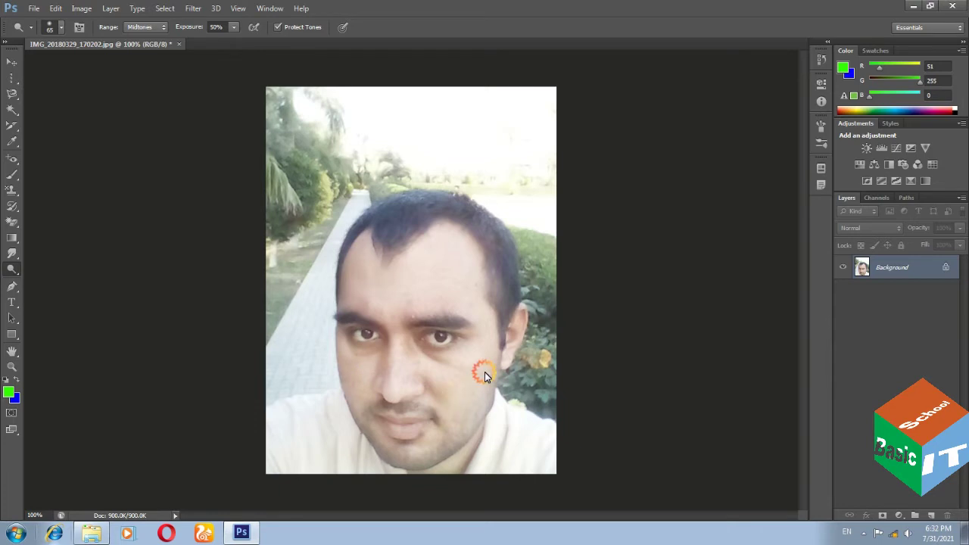
{"action": "mouse_move", "coordinate": [484, 371]}
{"action": "left_mouse_down"}
{"action": "mouse_move", "coordinate": [358, 383]}
{"action": "mouse_move", "coordinate": [558, 390]}
{"action": "left_mouse_up"}
{"action": "mouse_move", "coordinate": [525, 360]}
{"action": "left_mouse_down"}
{"action": "mouse_move", "coordinate": [527, 376]}
{"action": "mouse_move", "coordinate": [541, 252]}
{"action": "mouse_move", "coordinate": [394, 182]}
{"action": "mouse_move", "coordinate": [363, 199]}
{"action": "mouse_move", "coordinate": [293, 207]}
{"action": "mouse_move", "coordinate": [287, 160]}
{"action": "left_mouse_up"}
{"action": "mouse_move", "coordinate": [278, 230]}
{"action": "left_mouse_down"}
{"action": "mouse_move", "coordinate": [312, 135]}
{"action": "mouse_move", "coordinate": [260, 252]}
{"action": "mouse_move", "coordinate": [311, 316]}
{"action": "left_mouse_up"}
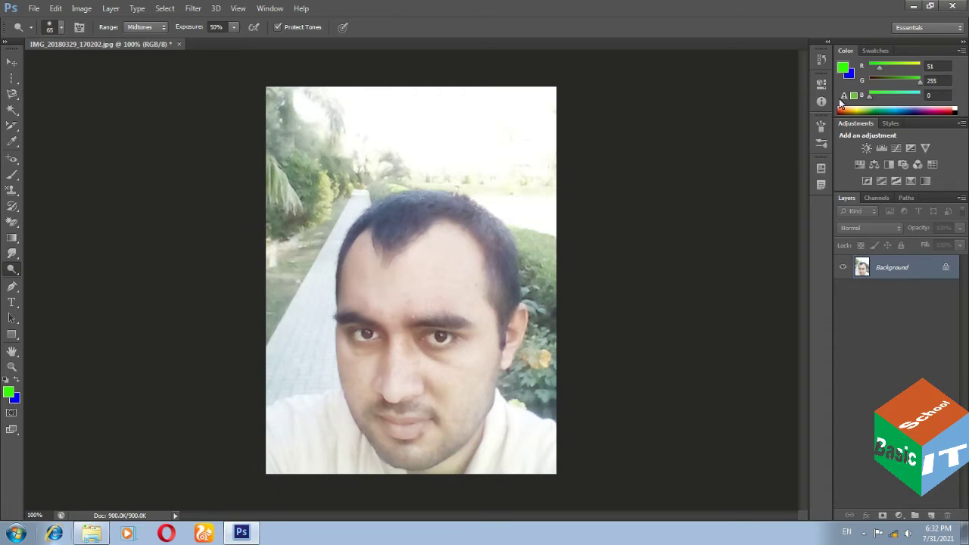
Revert the photo to its original snapshot in the History panel.
{"action": "left_click", "coordinate": [822, 59]}
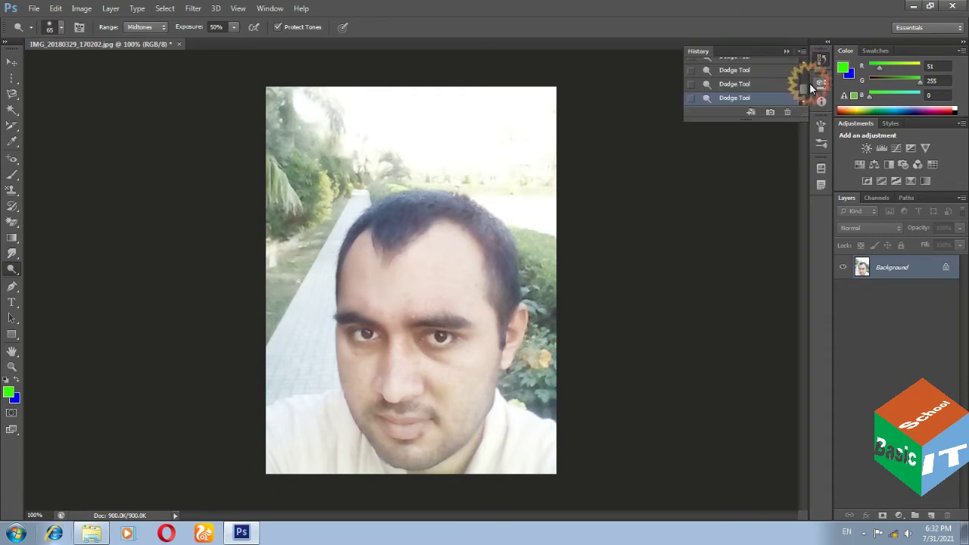
{"action": "left_click", "coordinate": [805, 68]}
{"action": "left_click", "coordinate": [753, 67]}
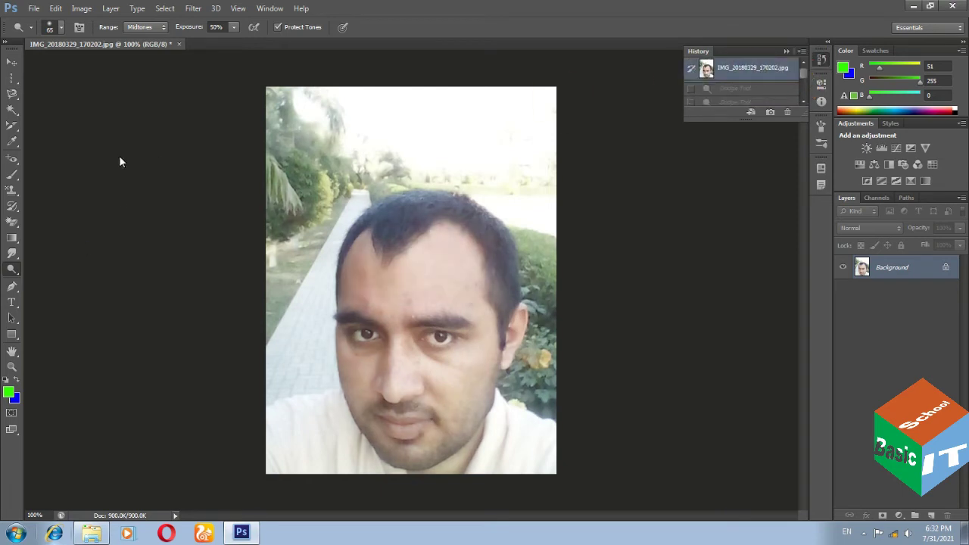
{"action": "left_click", "coordinate": [148, 27]}
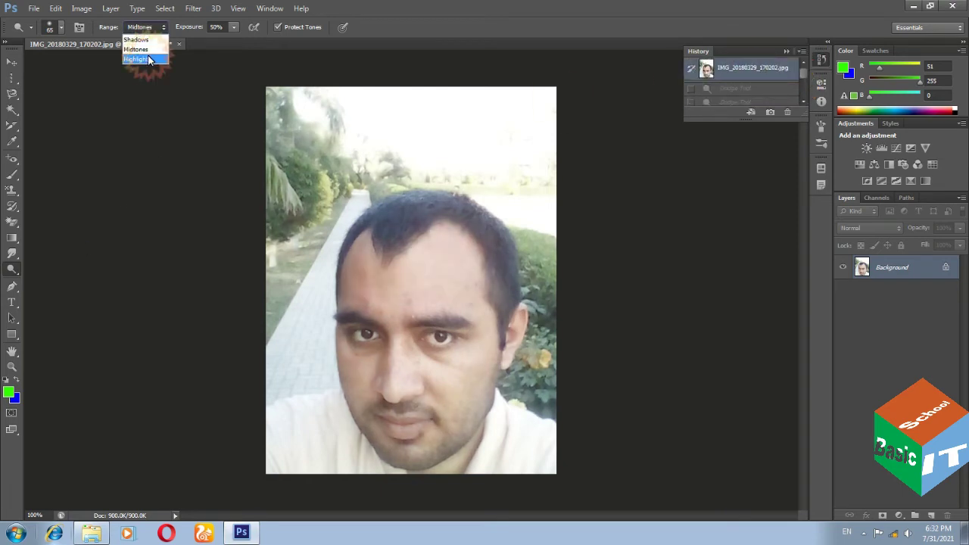
Set the dodge range to Highlights and brighten the foliage and flowers on both sides.
{"action": "left_click", "coordinate": [148, 65]}
{"action": "left_click", "coordinate": [233, 226]}
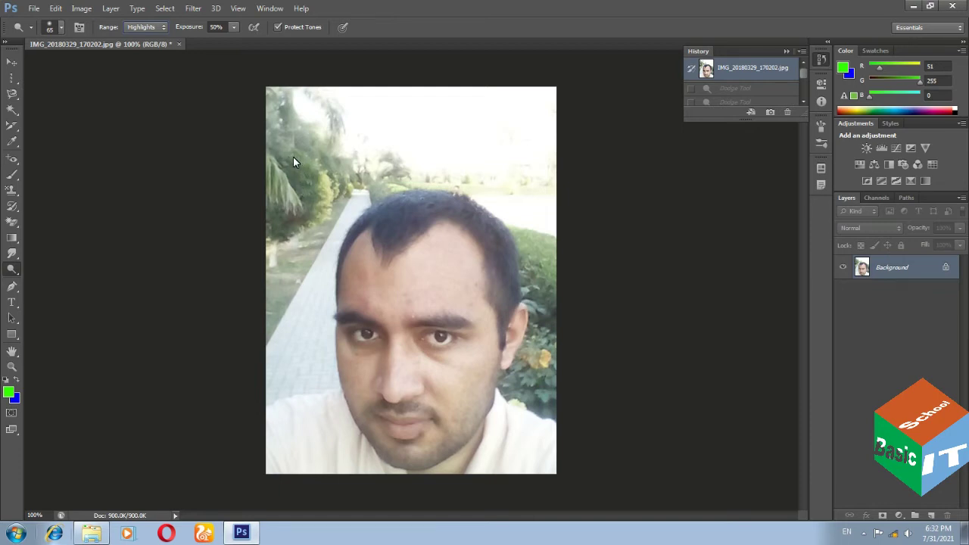
{"action": "mouse_move", "coordinate": [293, 157]}
{"action": "left_mouse_down"}
{"action": "mouse_move", "coordinate": [289, 234]}
{"action": "mouse_move", "coordinate": [297, 165]}
{"action": "left_mouse_up"}
{"action": "left_click_drag", "start_coordinate": [307, 193], "coordinate": [278, 273]}
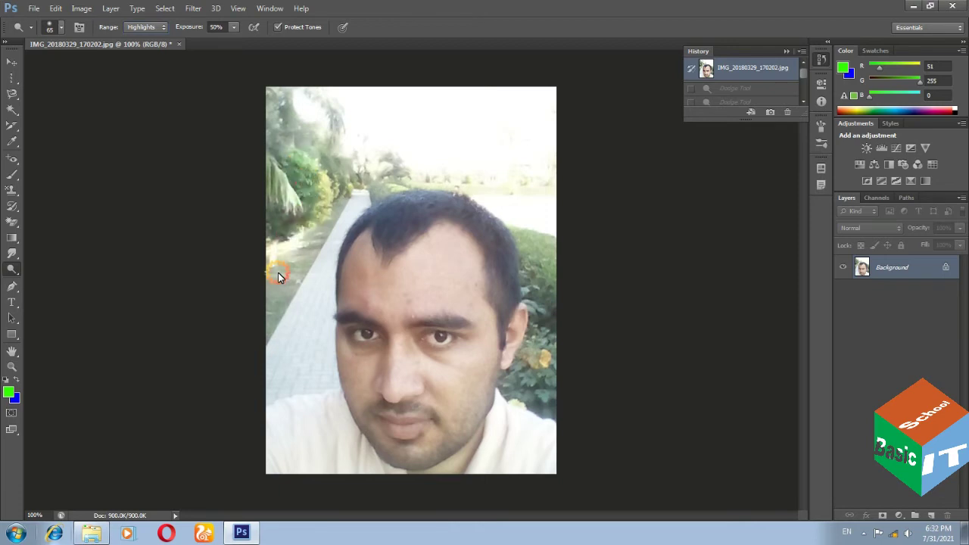
{"action": "left_click_drag", "start_coordinate": [287, 190], "coordinate": [287, 289]}
{"action": "left_click_drag", "start_coordinate": [301, 203], "coordinate": [306, 114]}
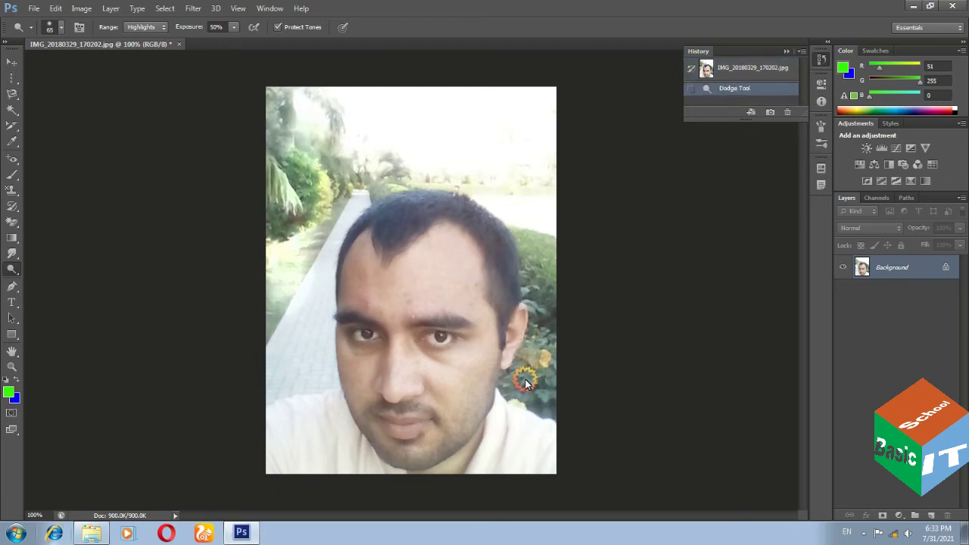
{"action": "left_click_drag", "start_coordinate": [537, 366], "coordinate": [543, 338]}
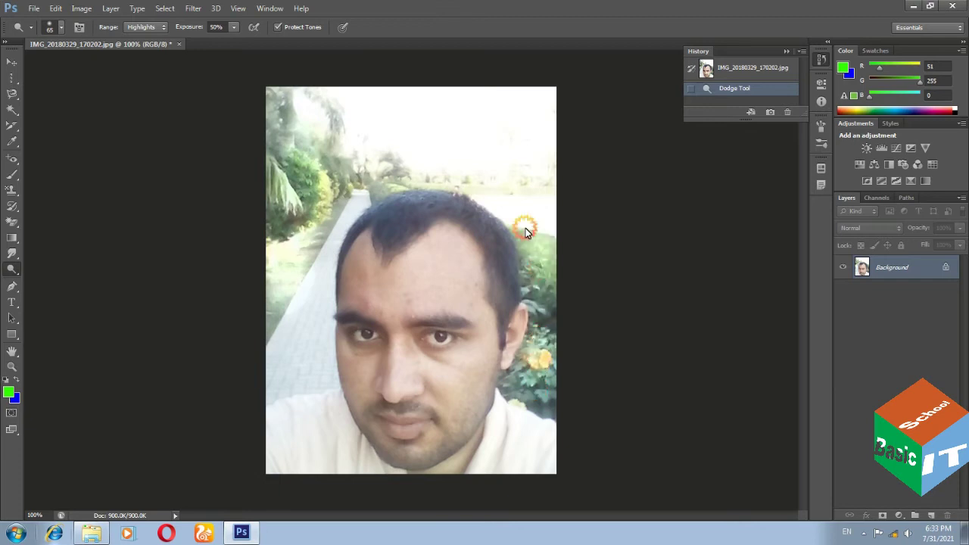
{"action": "mouse_move", "coordinate": [543, 337]}
{"action": "left_mouse_down"}
{"action": "mouse_move", "coordinate": [525, 228]}
{"action": "mouse_move", "coordinate": [389, 201]}
{"action": "left_mouse_up"}
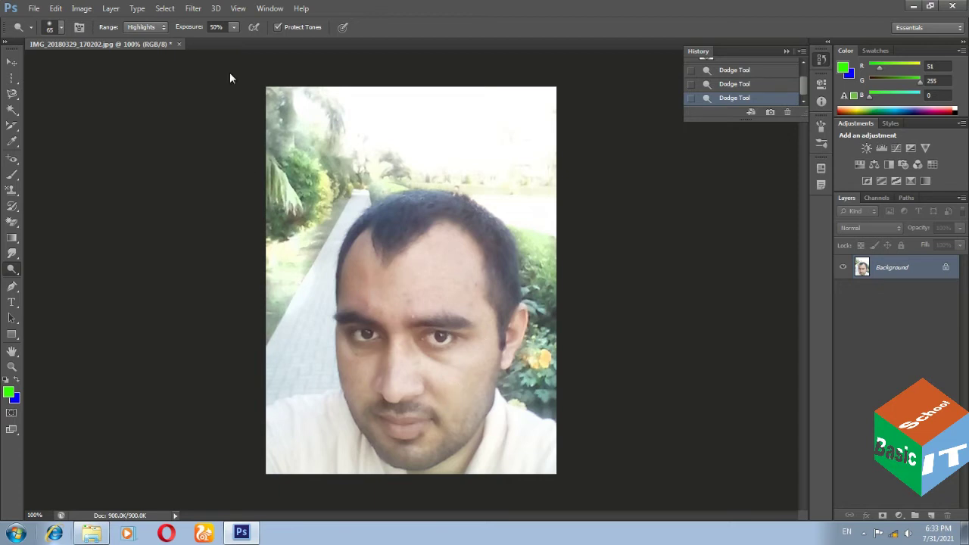
Adjust the dodge exposure, lighten the forehead, then revert to the original snapshot.
{"action": "left_click", "coordinate": [233, 28]}
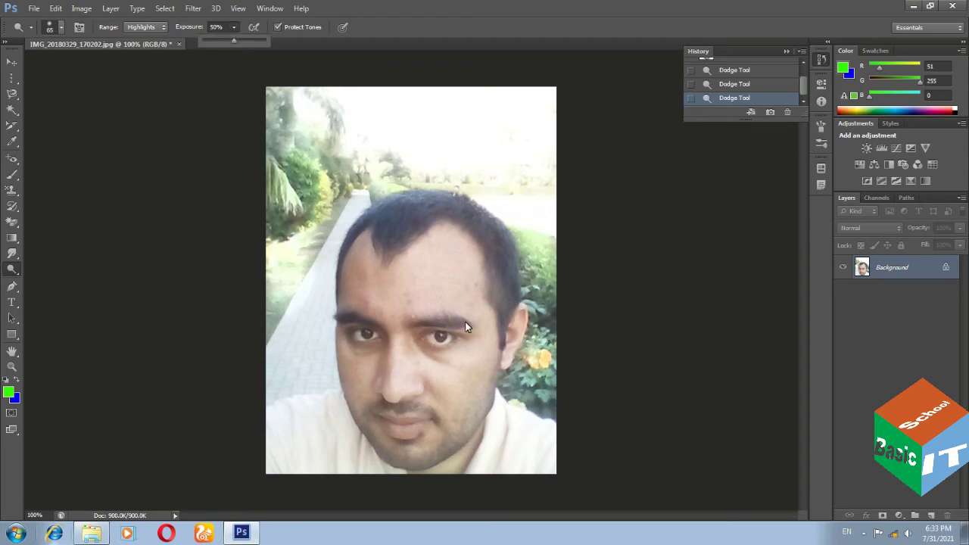
{"action": "mouse_move", "coordinate": [456, 286]}
{"action": "left_mouse_down"}
{"action": "mouse_move", "coordinate": [363, 291]}
{"action": "mouse_move", "coordinate": [450, 267]}
{"action": "mouse_move", "coordinate": [336, 271]}
{"action": "mouse_move", "coordinate": [522, 344]}
{"action": "mouse_move", "coordinate": [406, 439]}
{"action": "mouse_move", "coordinate": [370, 366]}
{"action": "mouse_move", "coordinate": [426, 374]}
{"action": "mouse_move", "coordinate": [433, 326]}
{"action": "mouse_move", "coordinate": [407, 389]}
{"action": "mouse_move", "coordinate": [378, 327]}
{"action": "mouse_move", "coordinate": [389, 454]}
{"action": "mouse_move", "coordinate": [482, 401]}
{"action": "mouse_move", "coordinate": [409, 456]}
{"action": "mouse_move", "coordinate": [384, 409]}
{"action": "mouse_move", "coordinate": [490, 387]}
{"action": "left_mouse_up"}
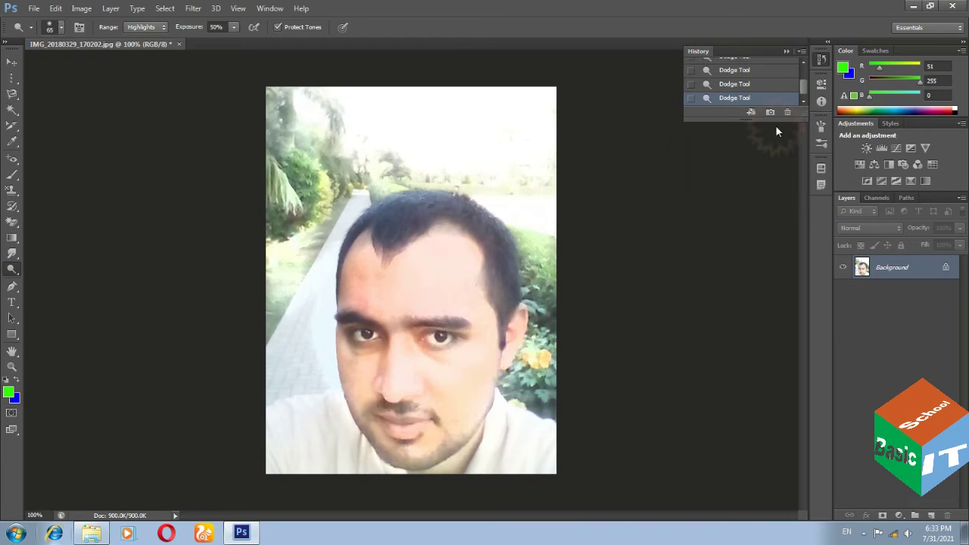
{"action": "left_click_drag", "start_coordinate": [803, 84], "coordinate": [805, 65]}
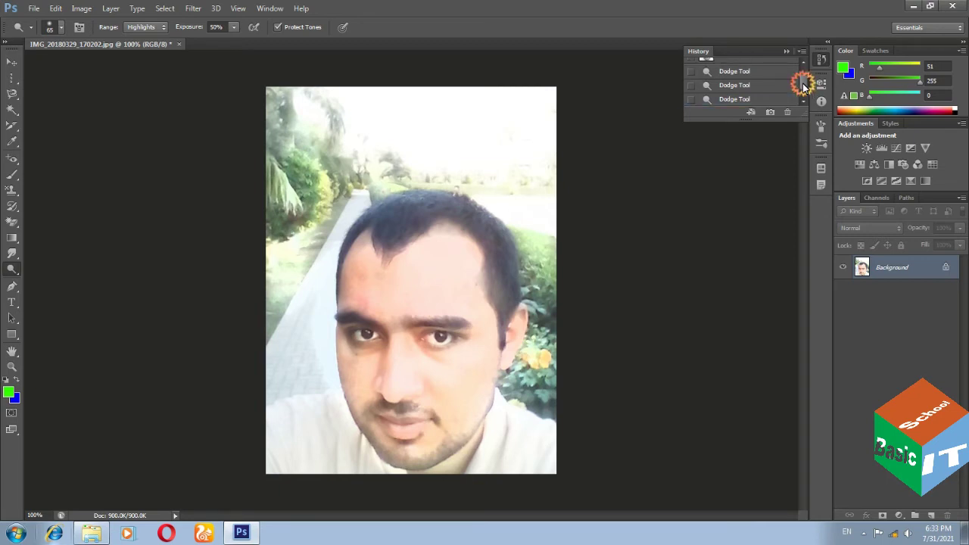
{"action": "left_click", "coordinate": [768, 66]}
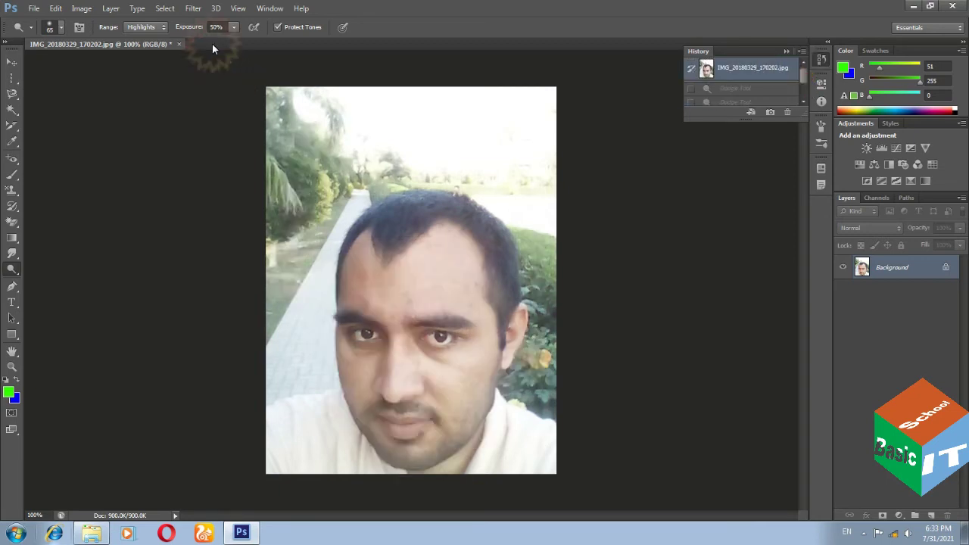
Lower the dodge exposure to 19%, dodge the forehead, then undo the strokes.
{"action": "left_click", "coordinate": [232, 32]}
{"action": "left_click_drag", "start_coordinate": [233, 38], "coordinate": [214, 40]}
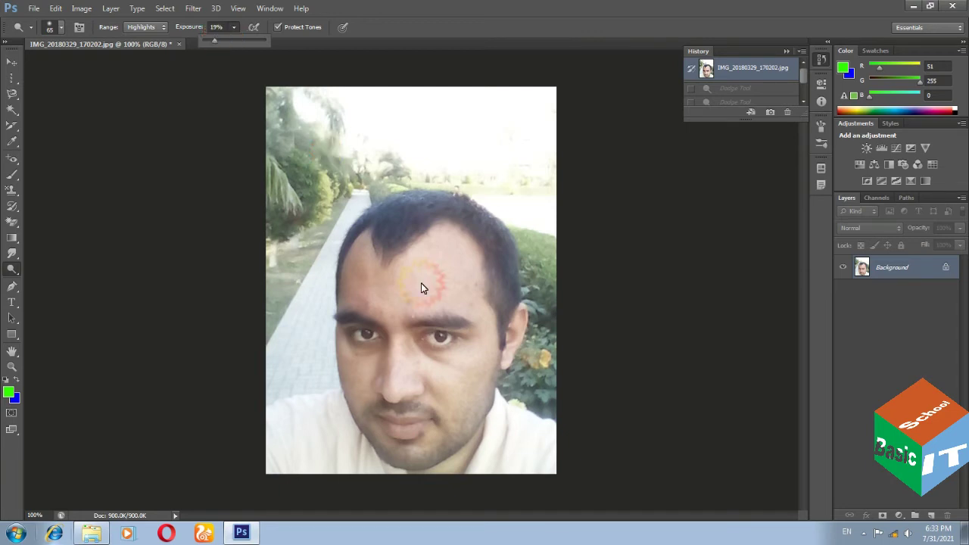
{"action": "mouse_move", "coordinate": [425, 287]}
{"action": "left_mouse_down"}
{"action": "mouse_move", "coordinate": [372, 288]}
{"action": "mouse_move", "coordinate": [357, 275]}
{"action": "left_mouse_up"}
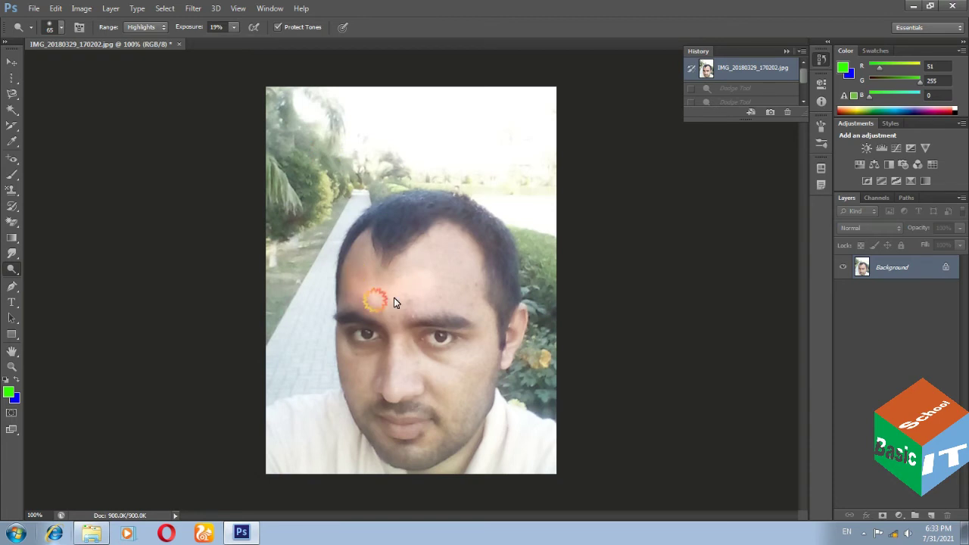
{"action": "mouse_move", "coordinate": [394, 302]}
{"action": "left_mouse_down"}
{"action": "mouse_move", "coordinate": [439, 271]}
{"action": "mouse_move", "coordinate": [469, 285]}
{"action": "mouse_move", "coordinate": [467, 303]}
{"action": "left_mouse_up"}
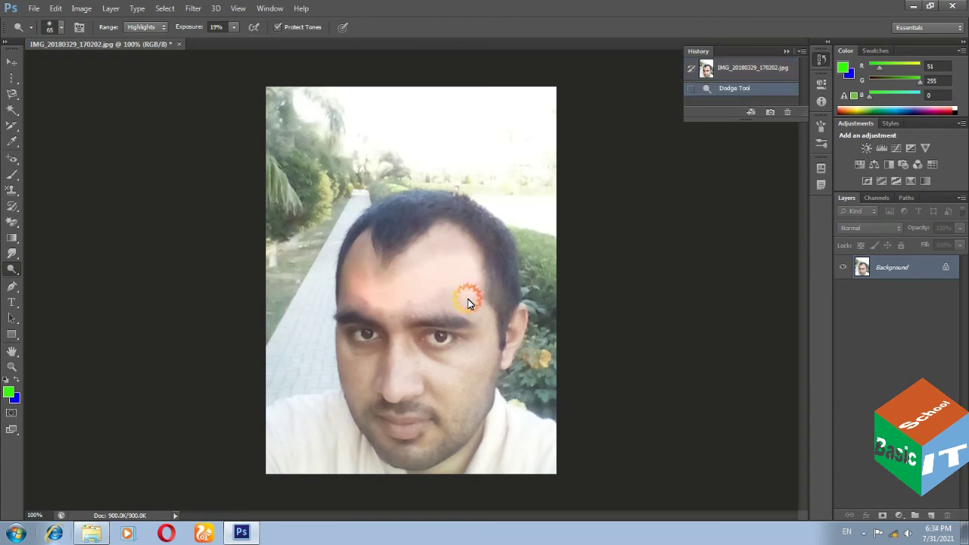
{"action": "key", "text": "ctrl+alt+z"}
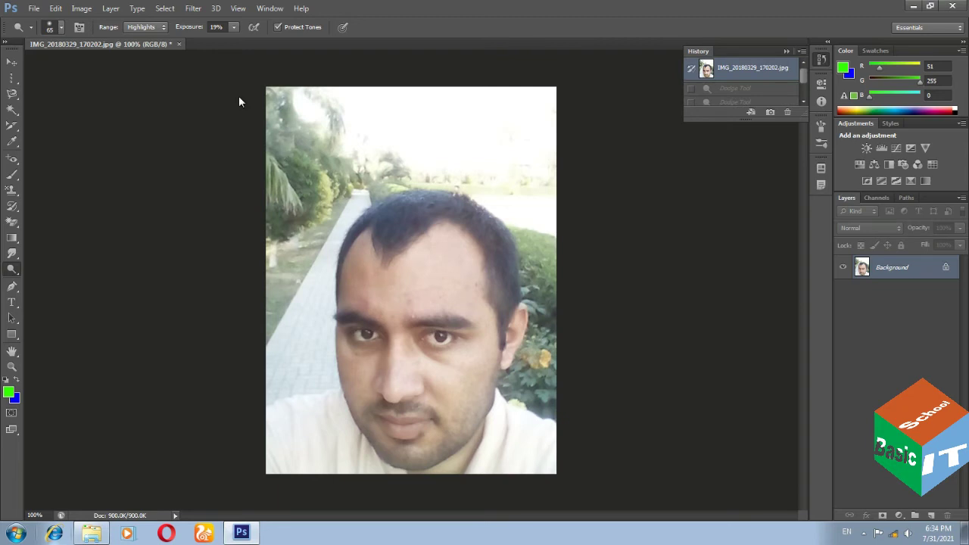
Raise the dodge exposure to 35% with the options-bar slider.
{"action": "left_click", "coordinate": [219, 28]}
{"action": "left_click", "coordinate": [233, 29]}
{"action": "left_click", "coordinate": [234, 29]}
{"action": "left_click_drag", "start_coordinate": [234, 42], "coordinate": [240, 43]}
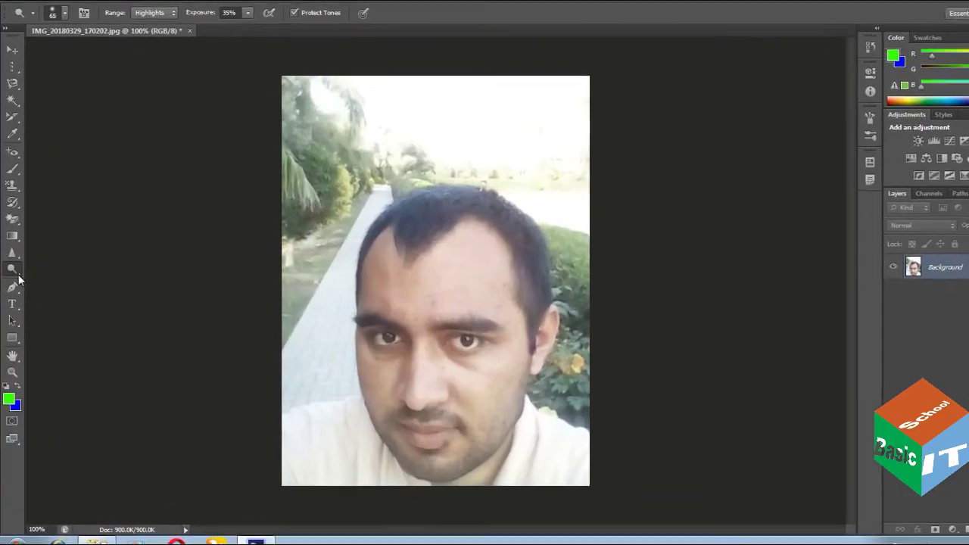
Switch to the Burn tool, set to Midtones at 50% exposure.
{"action": "left_click", "coordinate": [17, 274]}
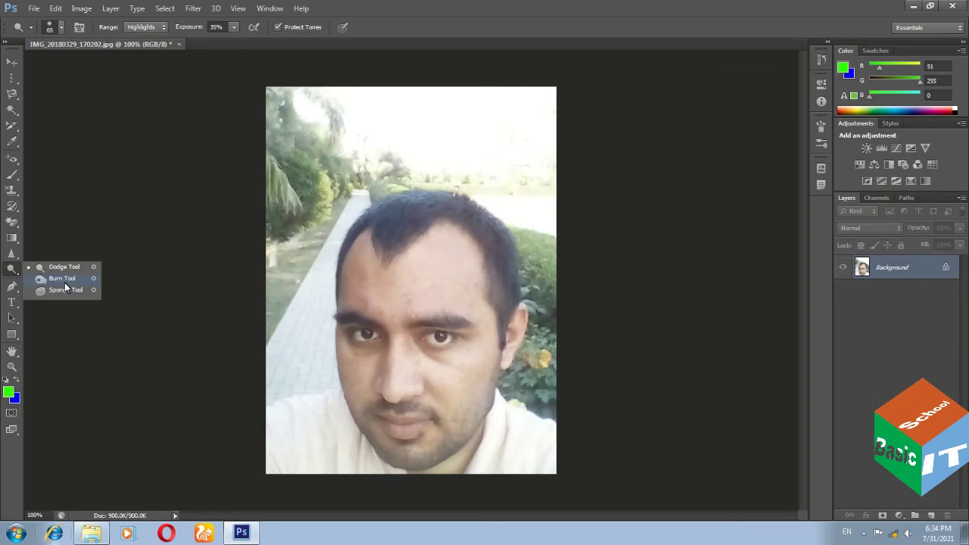
{"action": "left_click", "coordinate": [65, 278]}
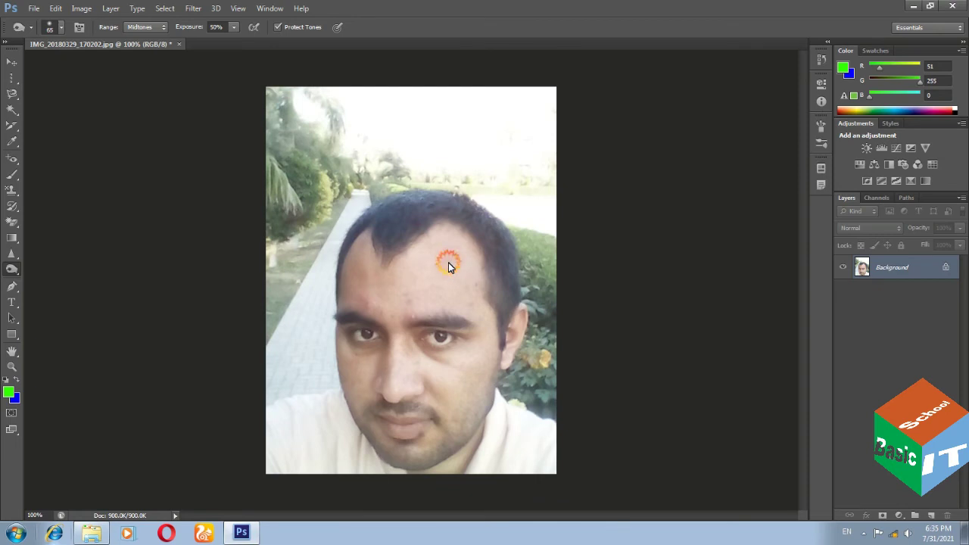
Burn two forehead spots, then revert to the original snapshot in History.
{"action": "left_click", "coordinate": [448, 262]}
{"action": "left_click", "coordinate": [514, 288]}
{"action": "left_click", "coordinate": [820, 59]}
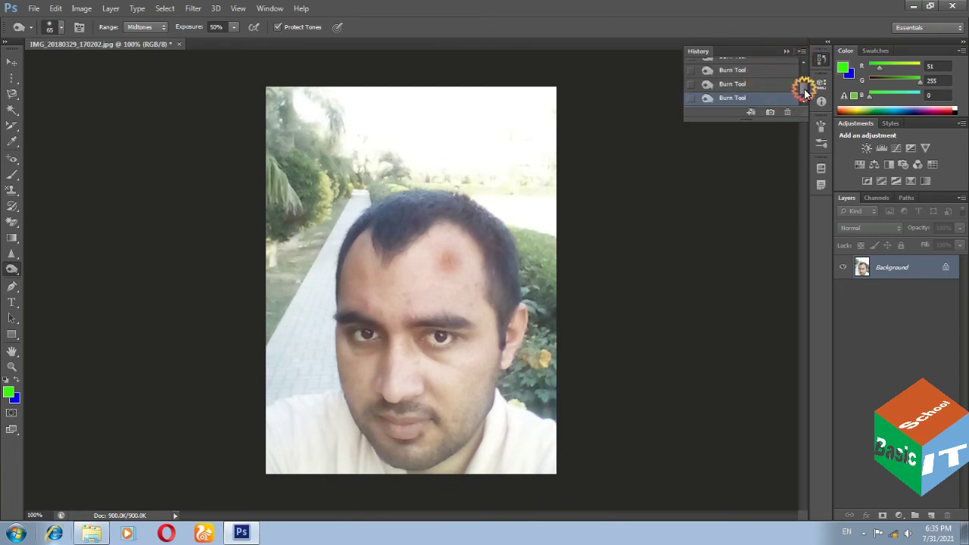
{"action": "left_click_drag", "start_coordinate": [805, 89], "coordinate": [805, 71]}
{"action": "left_click", "coordinate": [747, 69]}
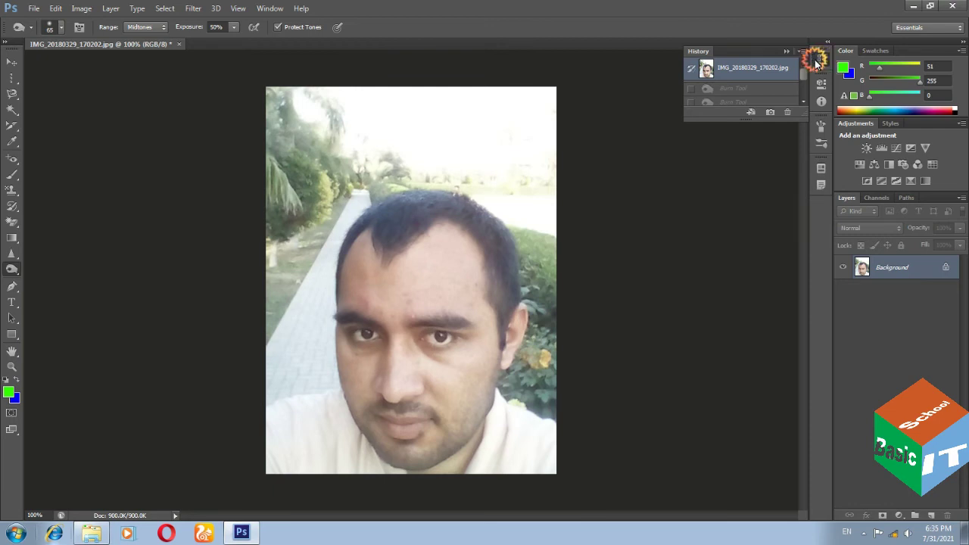
{"action": "left_click", "coordinate": [822, 59]}
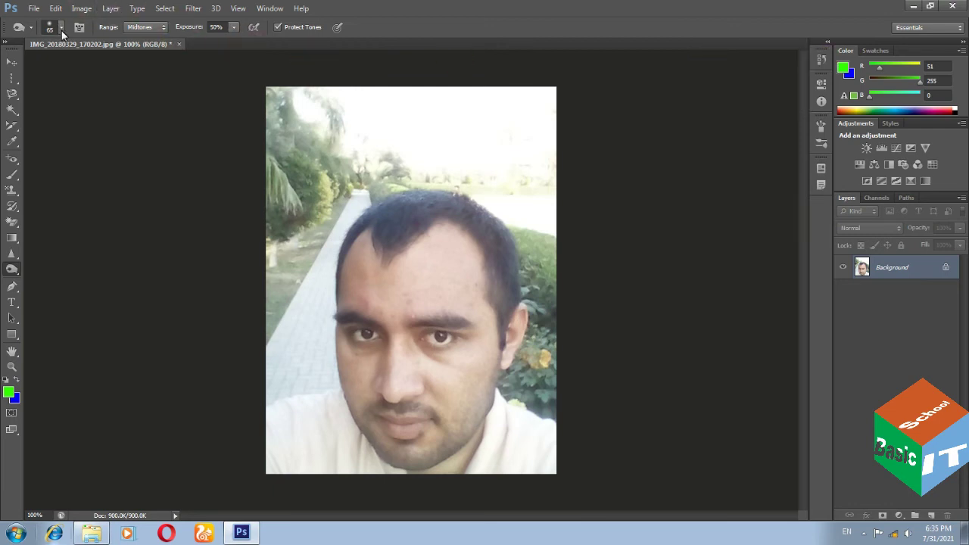
Keep the Burn tool's range on Midtones at 50% exposure.
{"action": "left_click", "coordinate": [142, 28]}
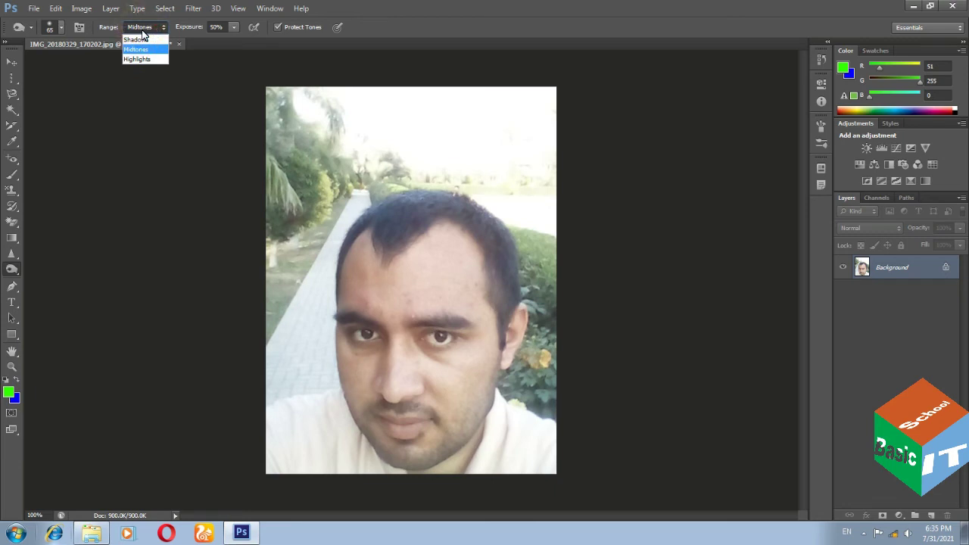
{"action": "left_click", "coordinate": [141, 46]}
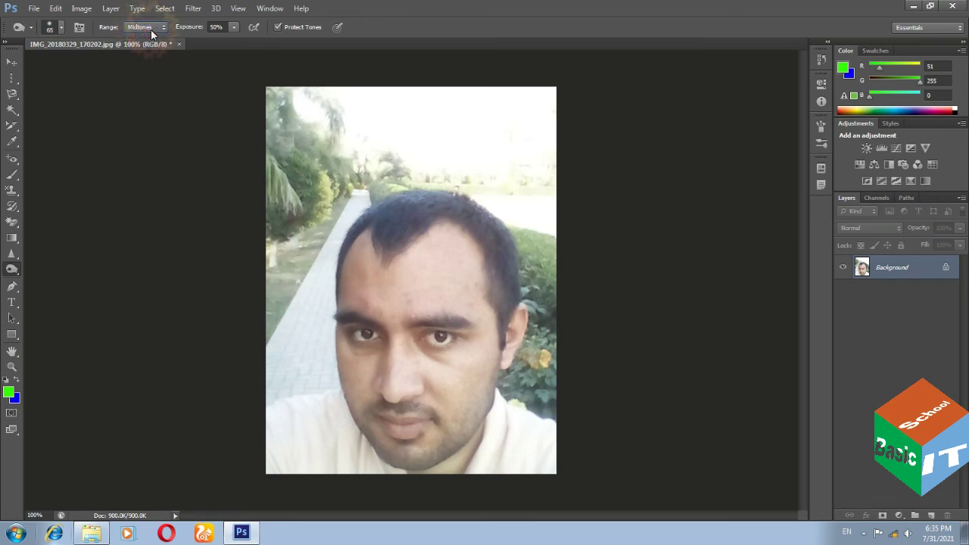
{"action": "left_click", "coordinate": [151, 28]}
{"action": "left_click", "coordinate": [151, 31]}
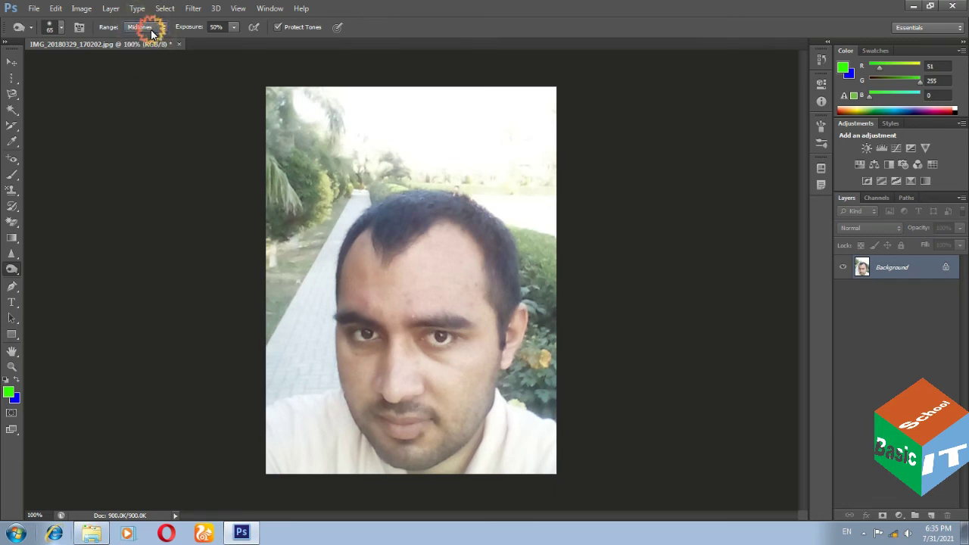
{"action": "left_click", "coordinate": [197, 33]}
Switch to the Sponge tool in Desaturate mode with 50% flow and Vibrance on.
{"action": "left_click", "coordinate": [18, 261]}
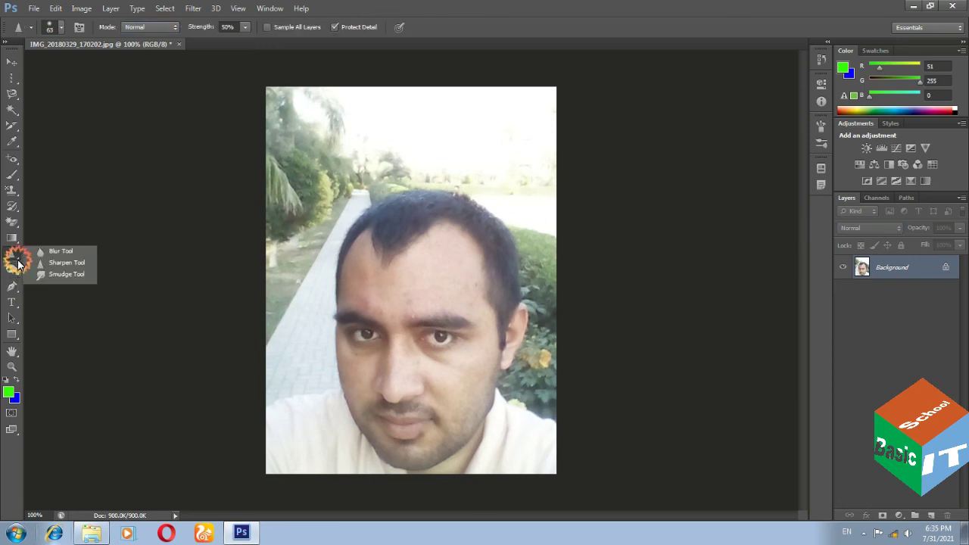
{"action": "left_click", "coordinate": [11, 269]}
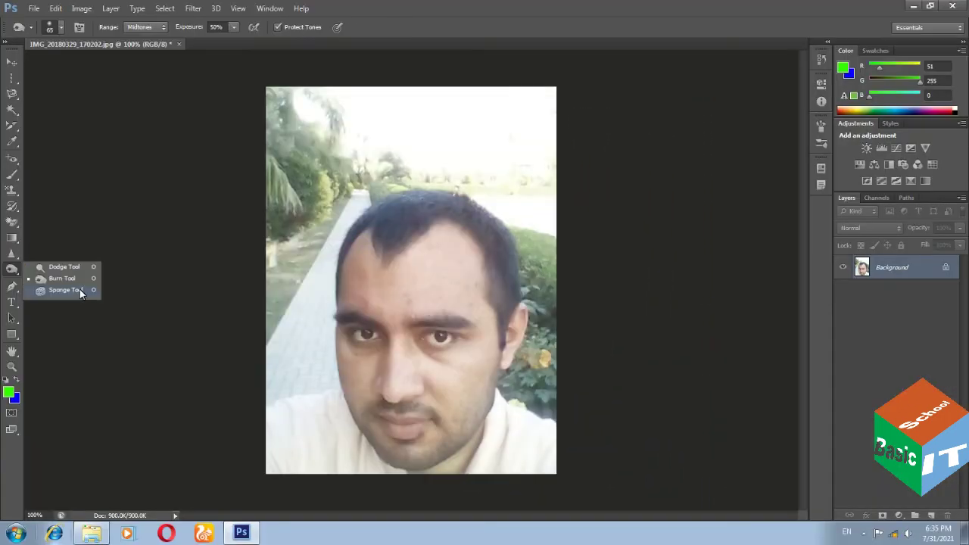
{"action": "left_click", "coordinate": [81, 291]}
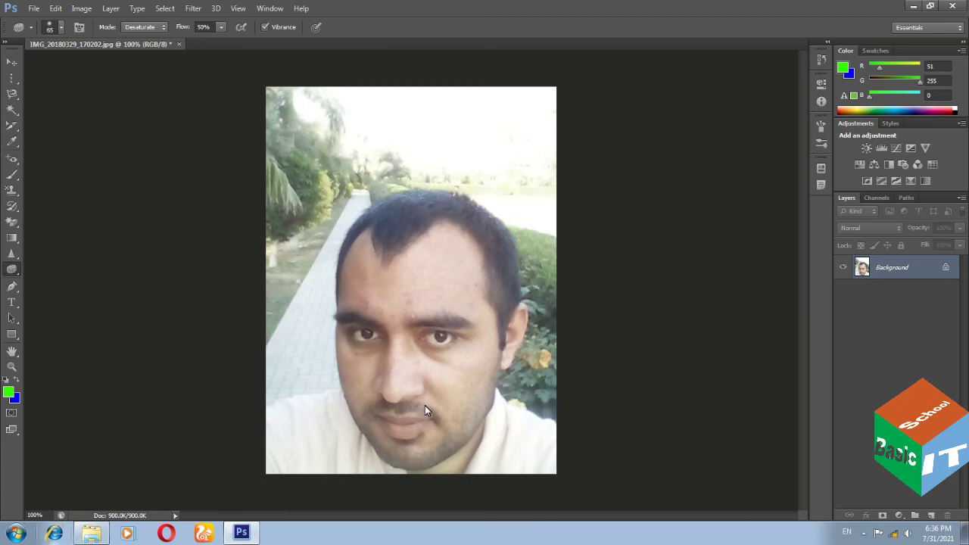
Desaturate the forehead, hairline, eyes, right cheek, chin and left jaw with the sponge.
{"action": "left_click", "coordinate": [410, 321]}
{"action": "left_click", "coordinate": [453, 236]}
{"action": "left_click", "coordinate": [424, 287]}
{"action": "left_click", "coordinate": [436, 253]}
{"action": "left_click", "coordinate": [461, 212]}
{"action": "left_click", "coordinate": [363, 334]}
{"action": "left_click", "coordinate": [461, 342]}
{"action": "left_click", "coordinate": [500, 410]}
{"action": "left_click", "coordinate": [423, 443]}
{"action": "left_click", "coordinate": [362, 408]}
{"action": "left_click", "coordinate": [366, 353]}
Desaturate the cheeks, chin, ear and below the nose, then show the History panel.
{"action": "left_click", "coordinate": [417, 356]}
{"action": "left_click", "coordinate": [487, 353]}
{"action": "left_click", "coordinate": [477, 395]}
{"action": "left_click", "coordinate": [427, 434]}
{"action": "left_click", "coordinate": [364, 330]}
{"action": "left_click", "coordinate": [545, 327]}
{"action": "left_click", "coordinate": [509, 317]}
{"action": "left_click", "coordinate": [414, 397]}
{"action": "left_click", "coordinate": [402, 404]}
{"action": "left_click", "coordinate": [822, 60]}
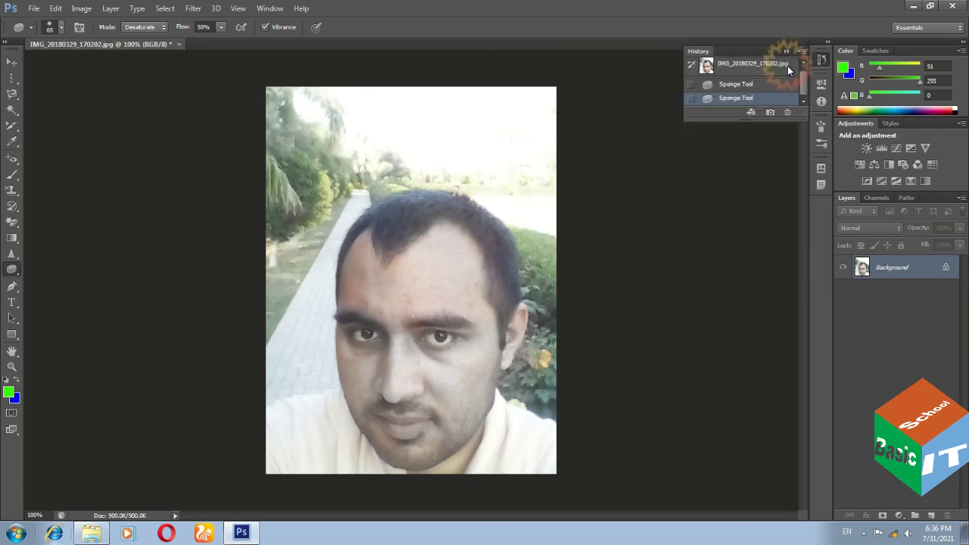
Revert to the original History snapshot, discarding both Sponge desaturation strokes, and close the History panel.
{"action": "left_click", "coordinate": [787, 65]}
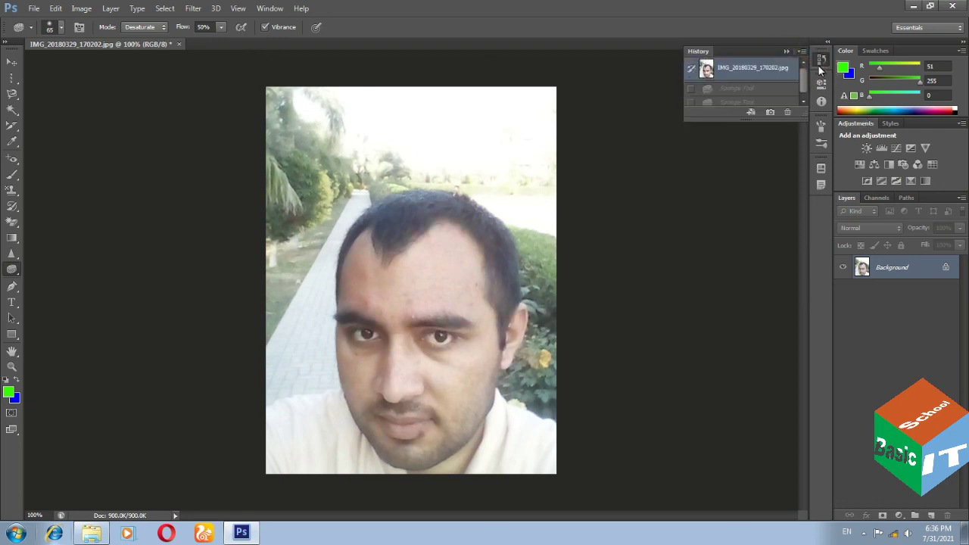
{"action": "left_click", "coordinate": [822, 59]}
{"action": "left_click", "coordinate": [669, 227]}
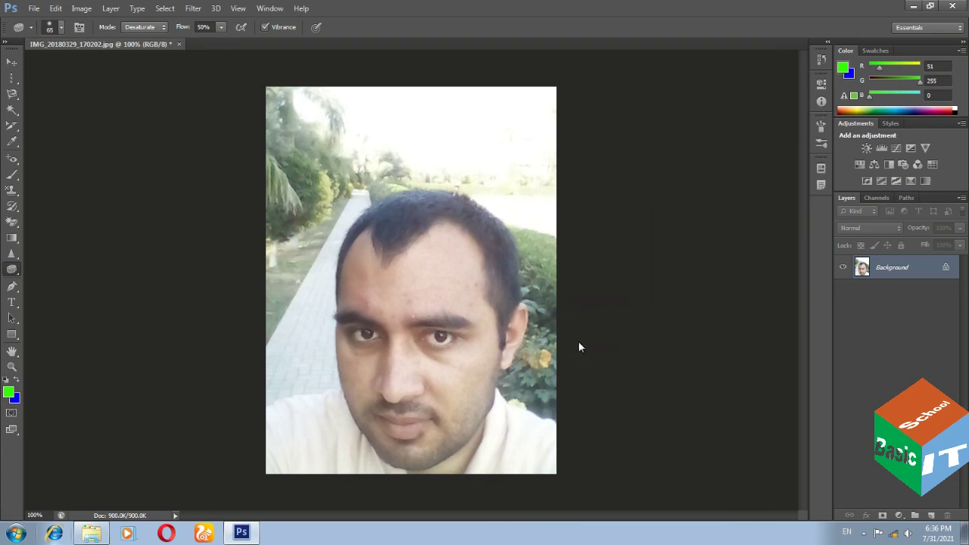